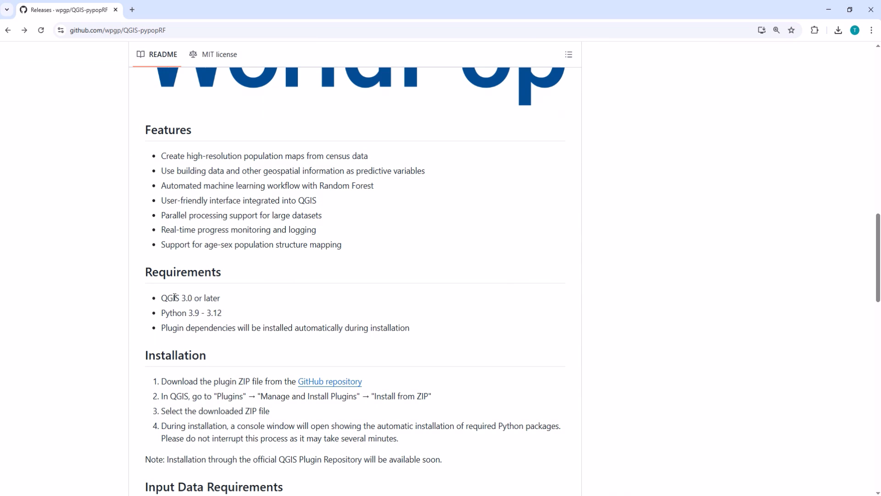
Step: Highlight the QGIS and Python version entries in the README's Requirements section
left_click_drag(160, 298, 224, 302)
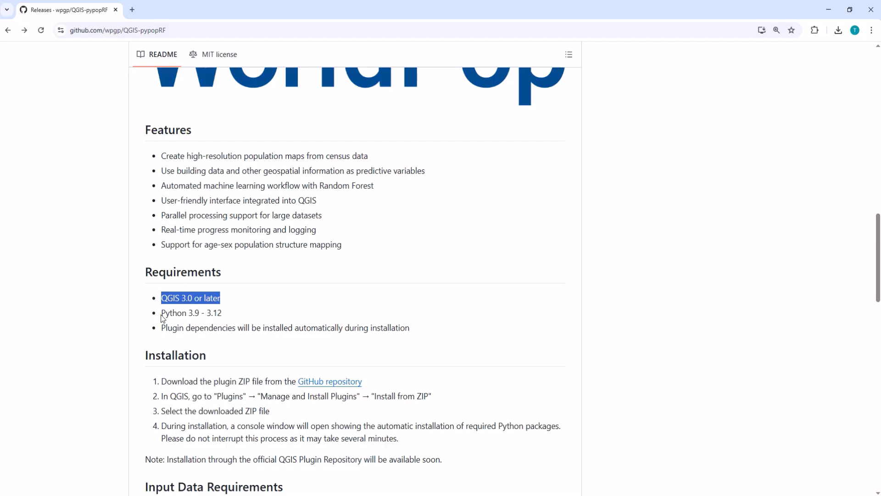
left_click_drag(162, 314, 216, 315)
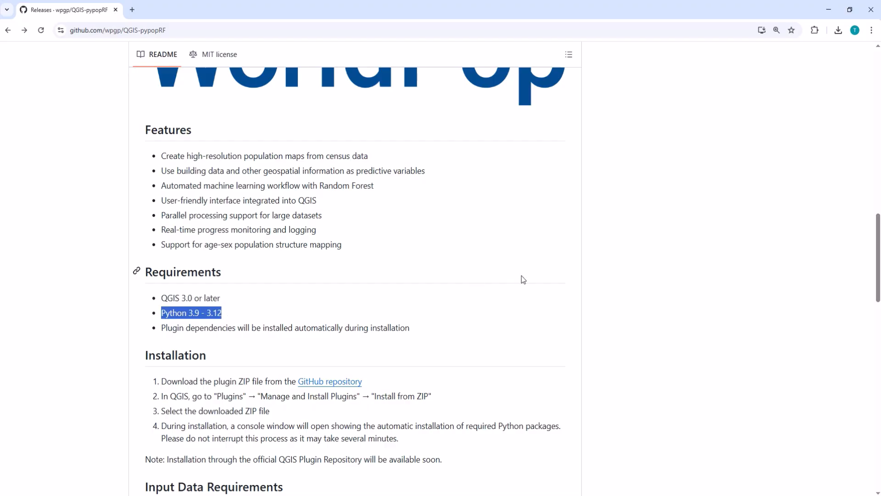
Step: Download pypopRF.zip from the assets of the QpypopRF v0.1.1 release and place it in the pypopRF_demo folder
left_click_drag(876, 268, 878, 144)
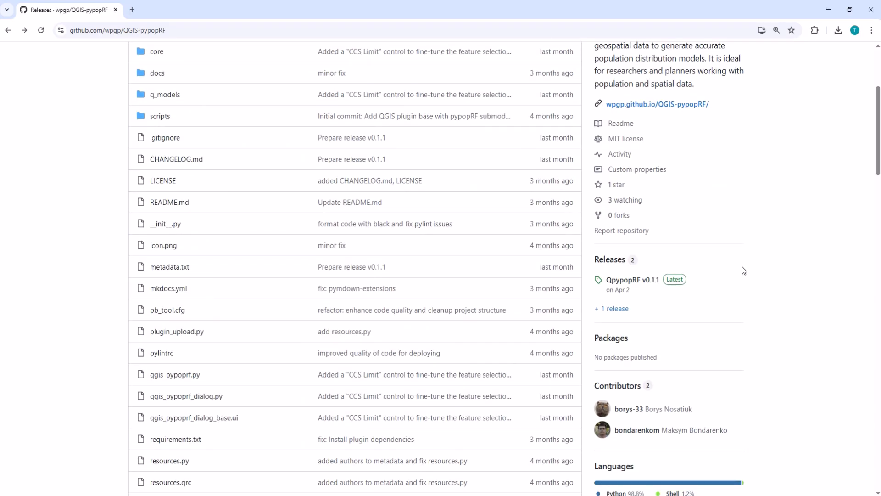
left_click(621, 286)
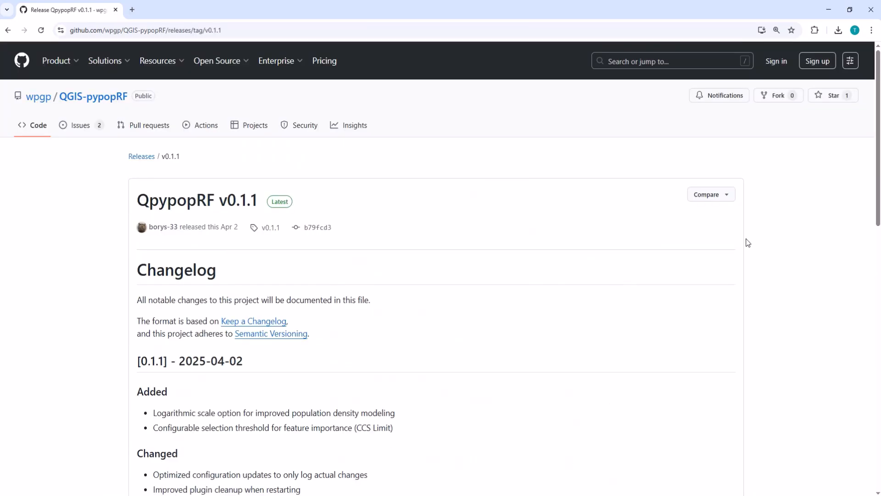
scroll(441, 268, "down", 10)
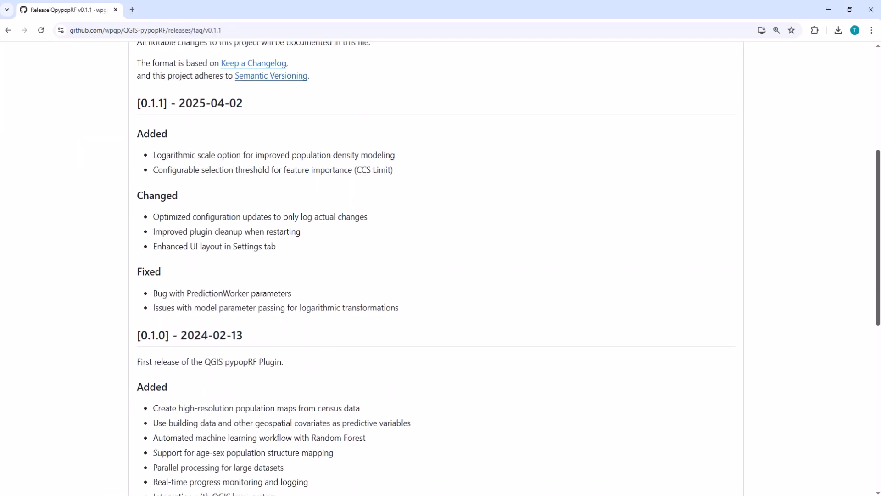
scroll(483, 303, "down", 6)
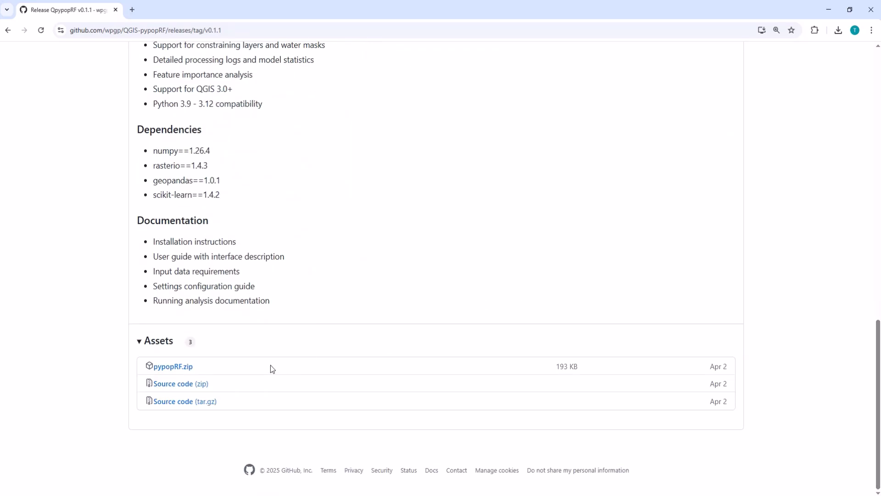
left_click(166, 368)
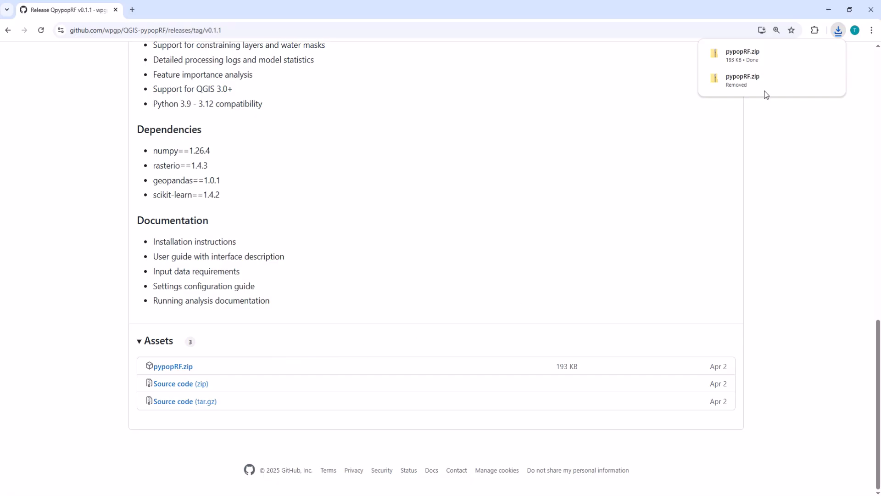
mouse_move(753, 66)
left_click_drag(754, 67, 480, 204)
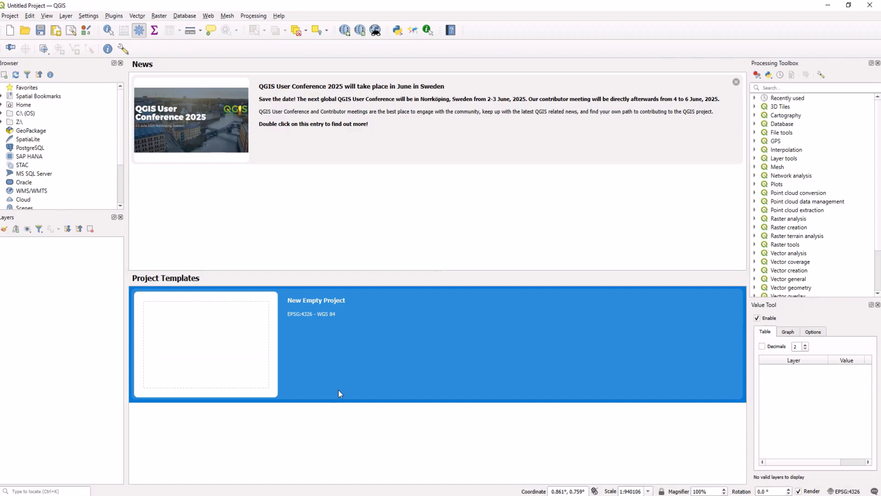
Step: In a new empty QGIS project, select C:\pypopRF_demo\pypopRF.zip as the plugin package for Install from ZIP and close the plugin manager
double_click(354, 362)
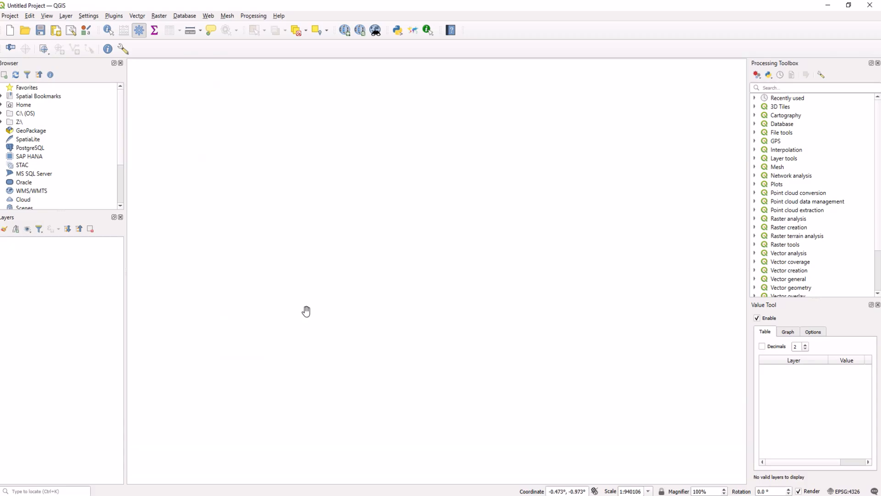
left_click(114, 17)
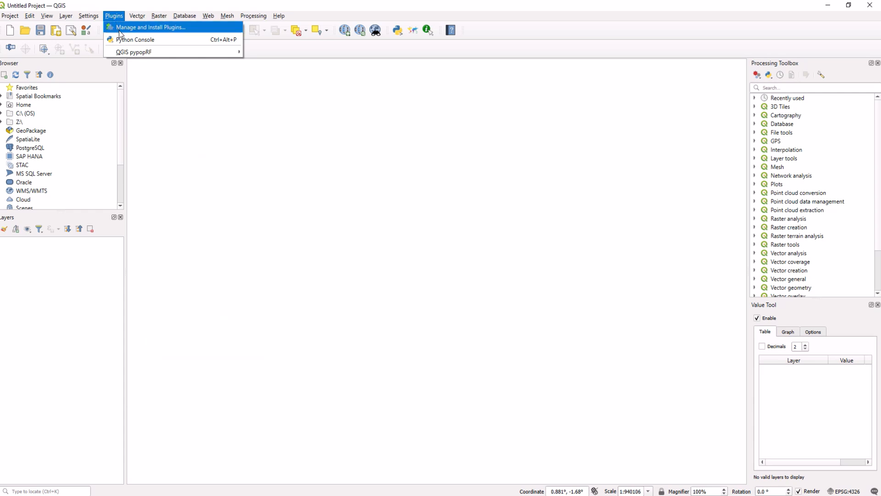
left_click(119, 30)
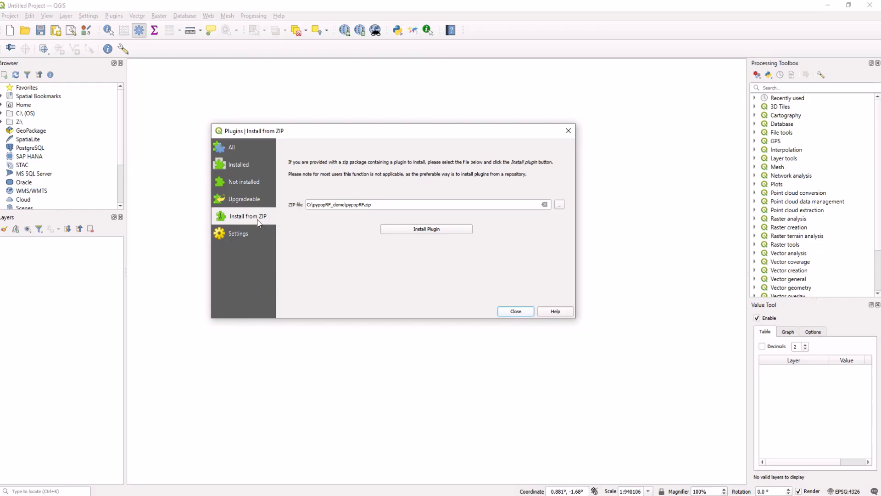
left_click(562, 205)
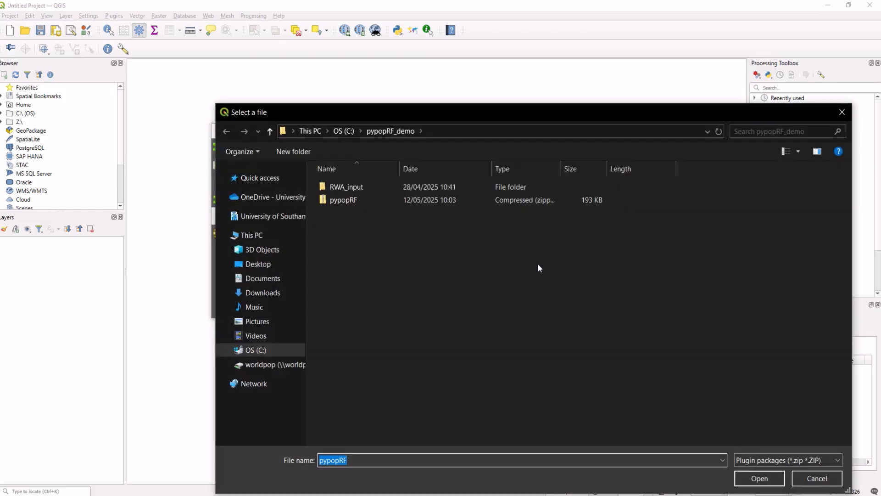
left_click(417, 201)
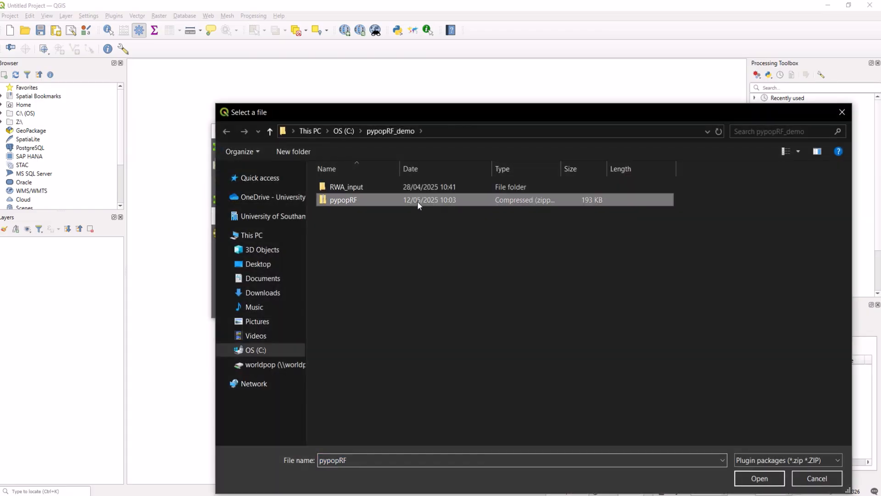
left_click(758, 479)
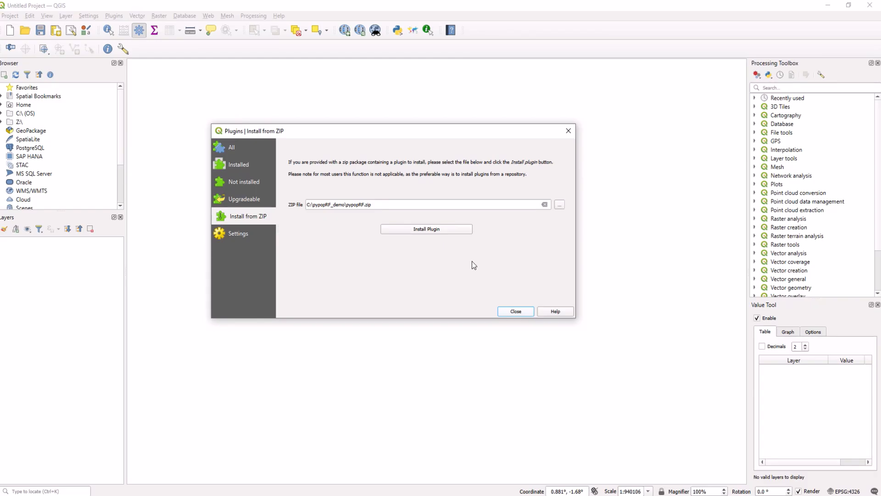
left_click(515, 311)
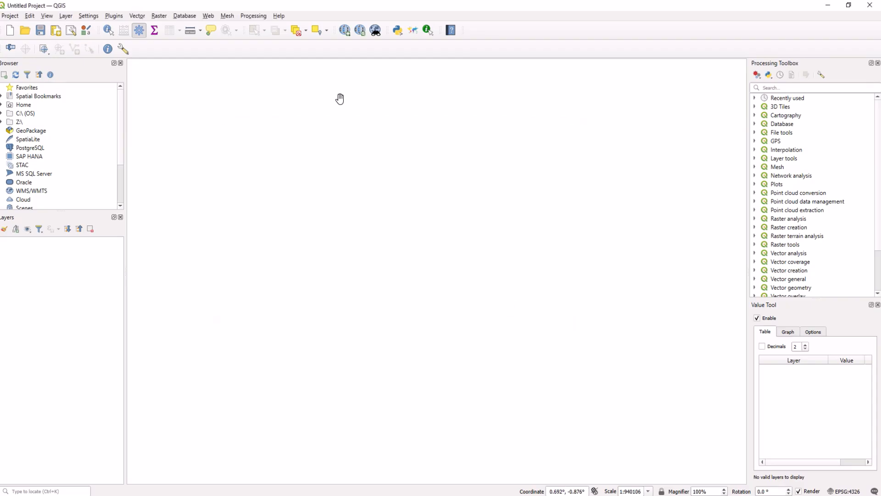
Step: Locate the QGIS pypopRF plugin's Run Population Modeling command and open the pypopRF dialog
left_click(120, 18)
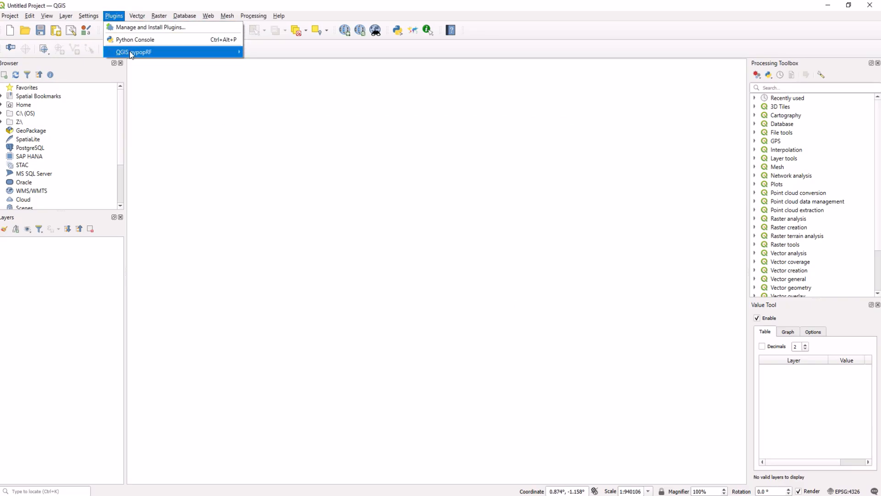
mouse_move(184, 56)
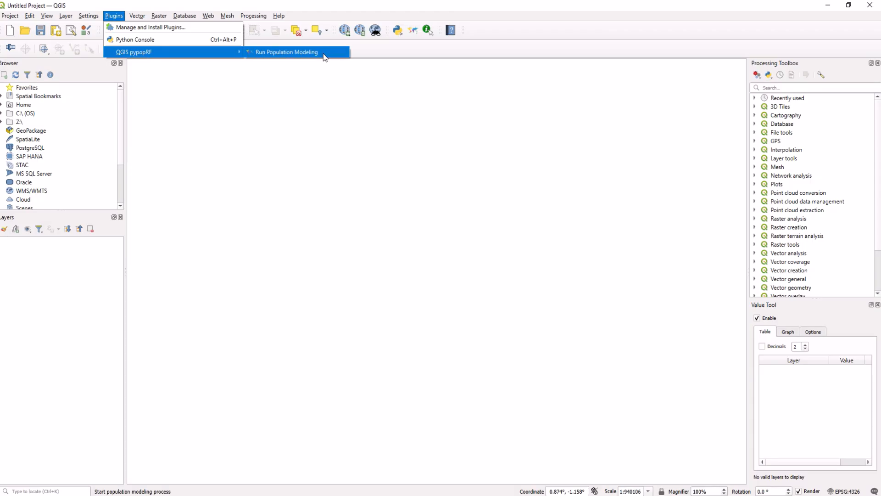
left_click(417, 48)
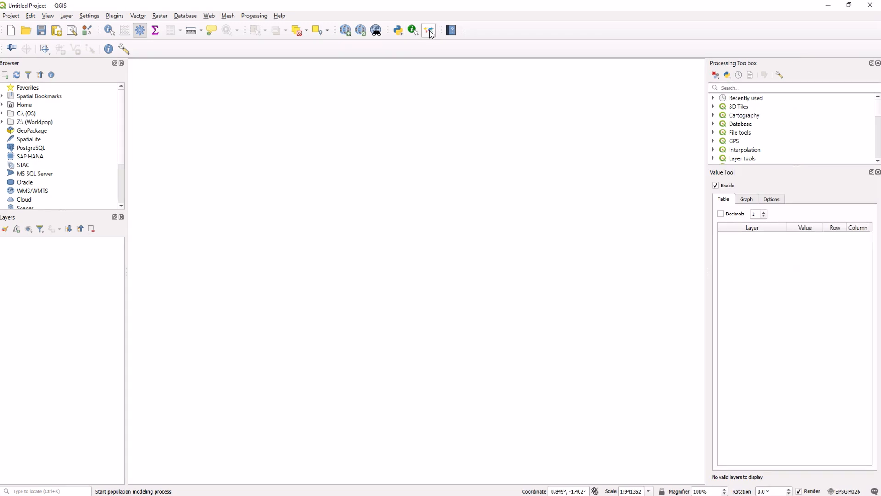
left_click(430, 31)
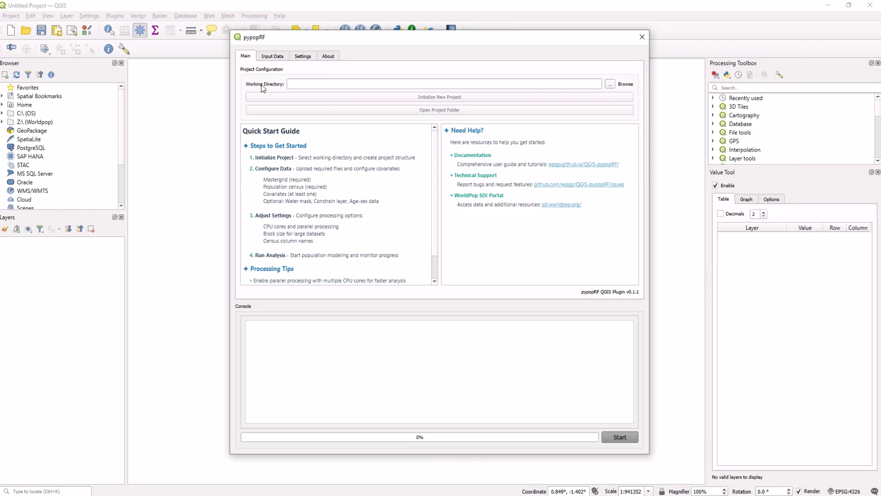
Step: Set the working directory to C:\pypopRF_demo and initialize a new pypopRF project
left_click(610, 84)
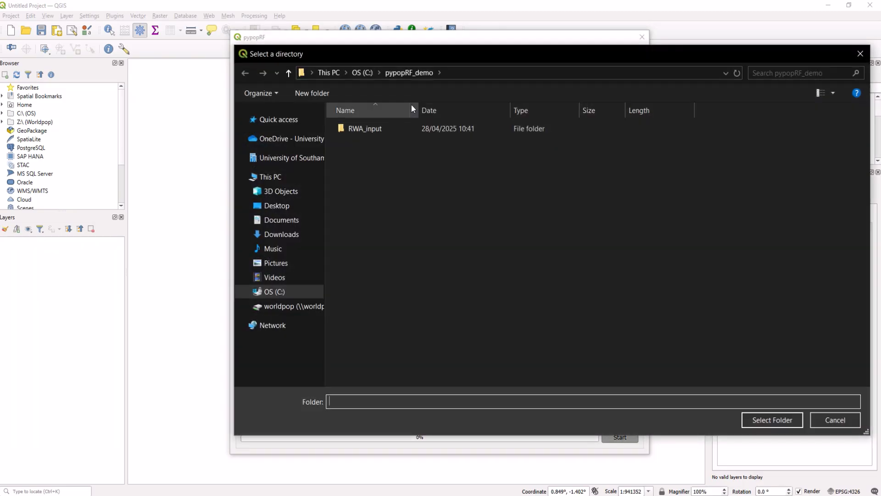
left_click(414, 76)
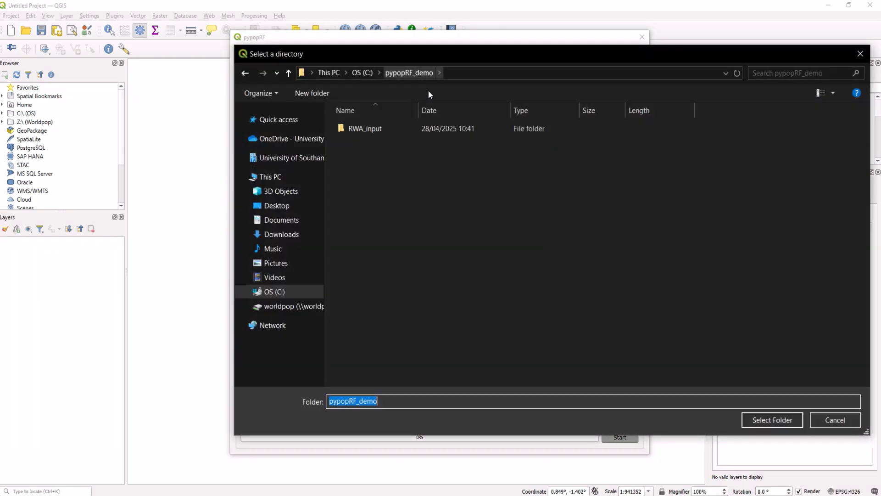
left_click(771, 420)
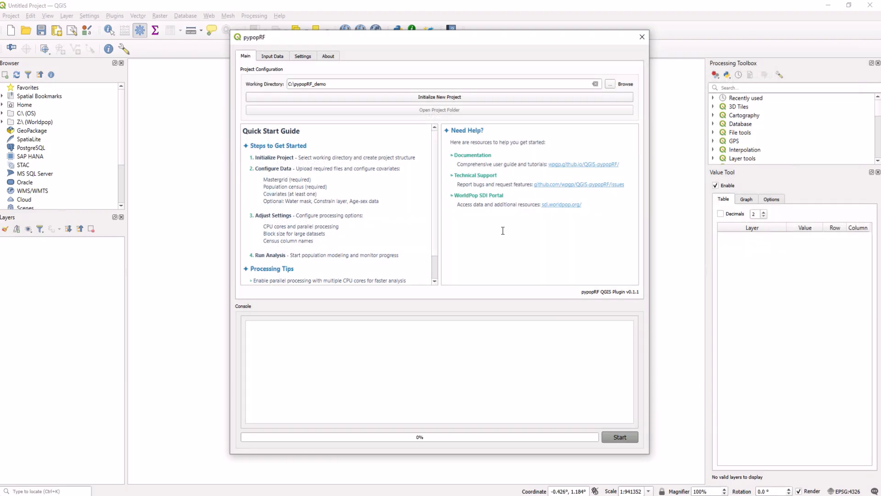
left_click(460, 98)
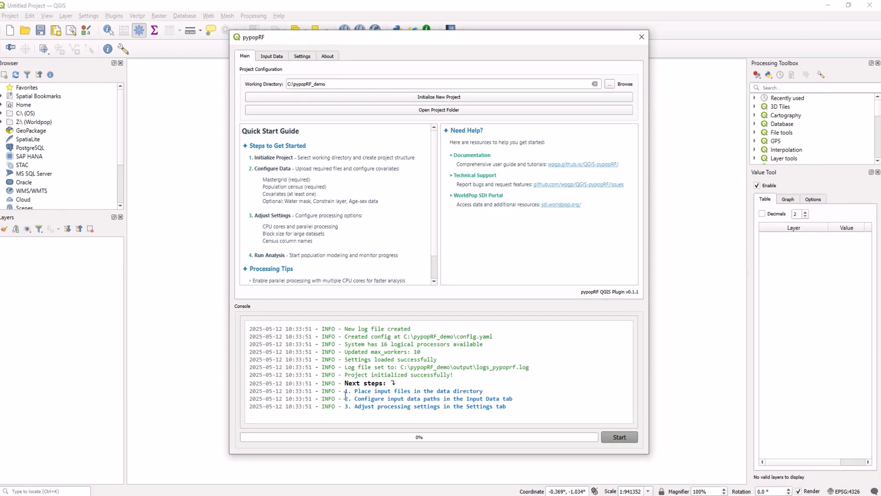
Step: Review the next steps listed in the pypopRF console and examine the input files in the RWA_input folder
left_click_drag(348, 390, 369, 391)
left_click_drag(454, 394, 491, 394)
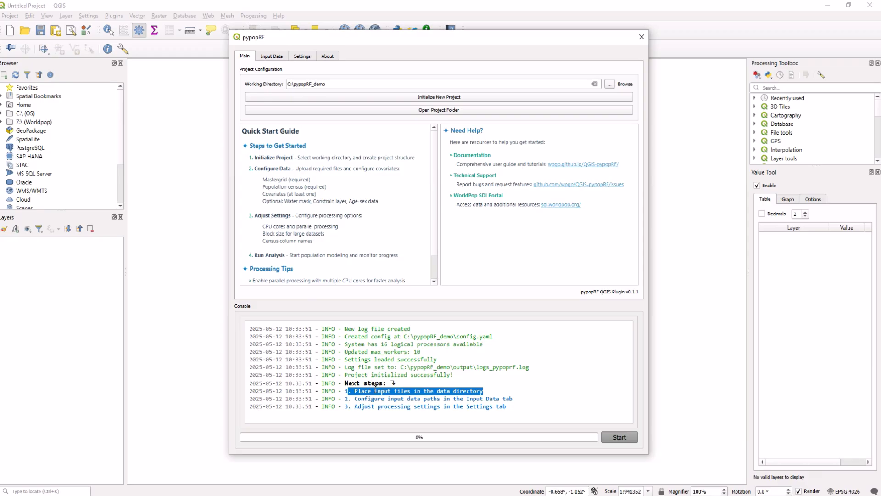
key("alt+Tab")
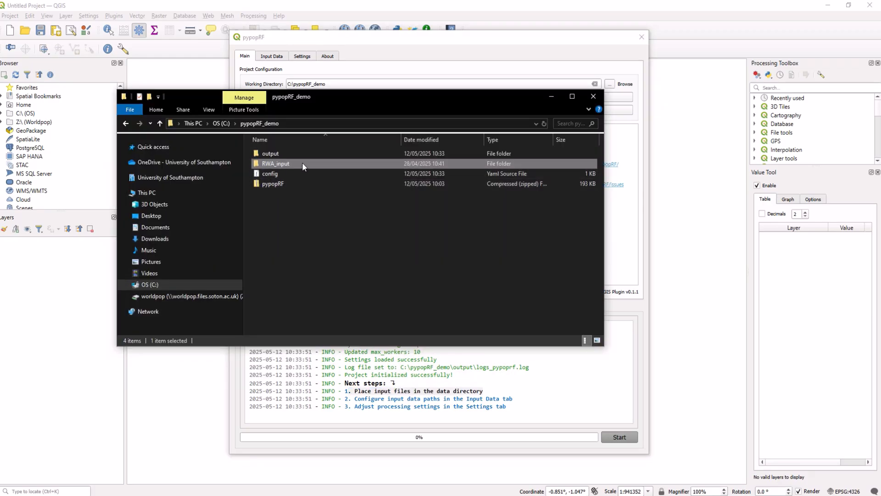
mouse_move(302, 161)
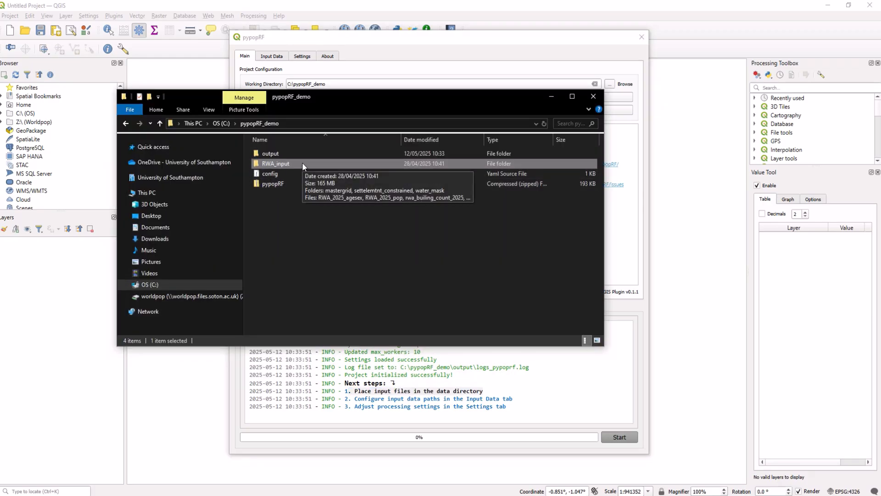
double_click(302, 163)
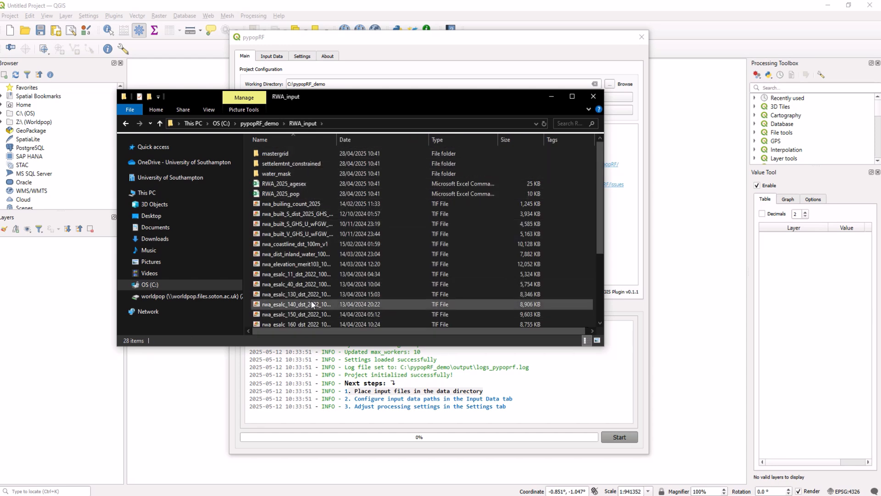
scroll(600, 212, "down", 4)
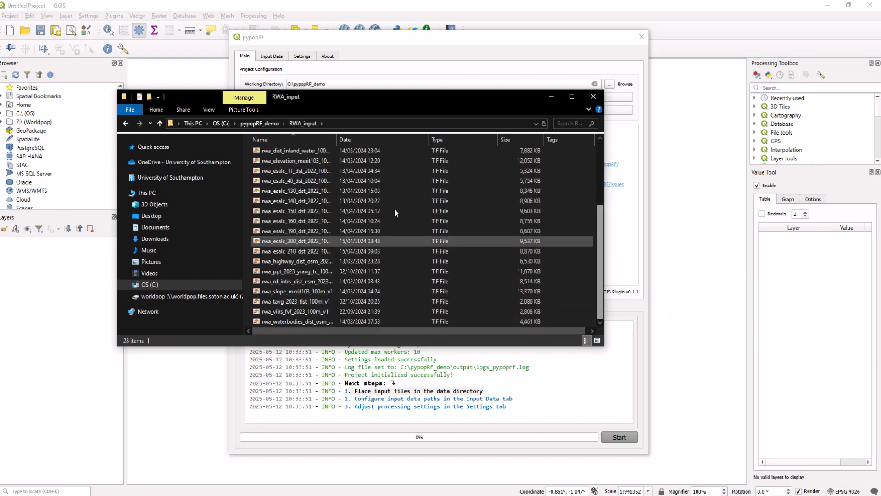
left_click(259, 123)
left_click(593, 96)
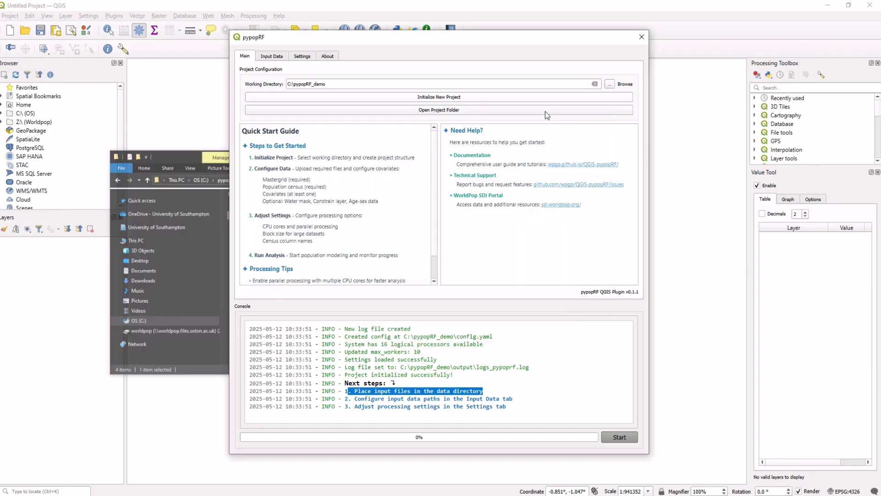
left_click_drag(345, 398, 517, 403)
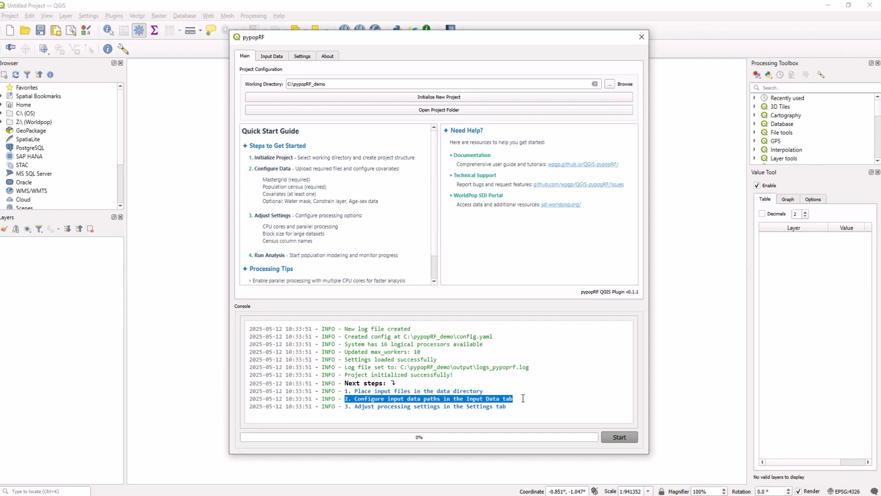
left_click(522, 398)
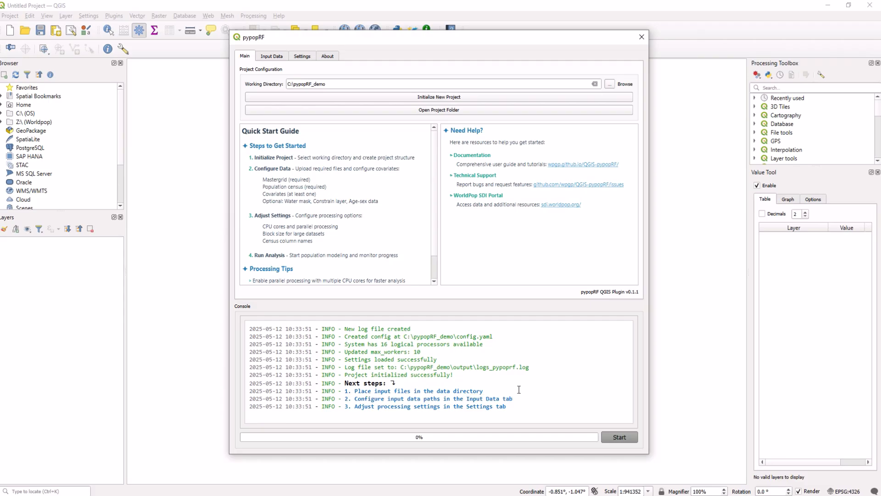
Step: Set the Mastergrid raster input to rwa_level1_100m_2015_2030.tif from the mastergrid folder inside RWA_input
left_click(276, 59)
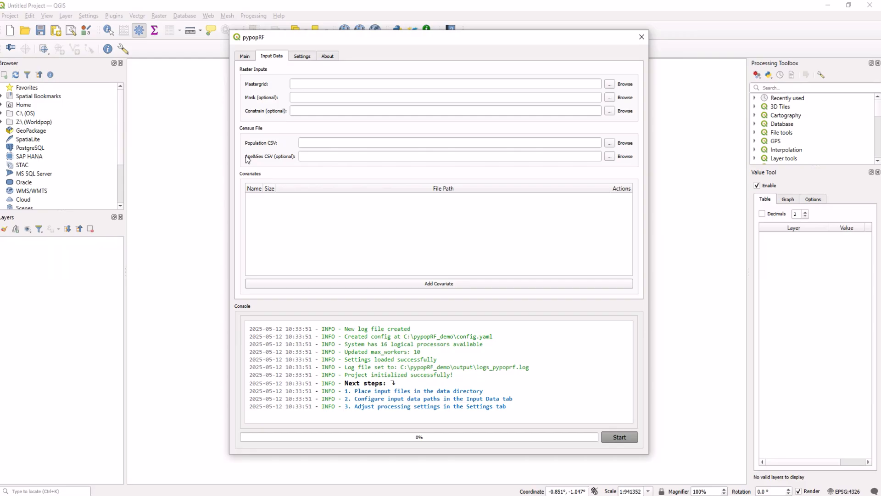
left_click(609, 84)
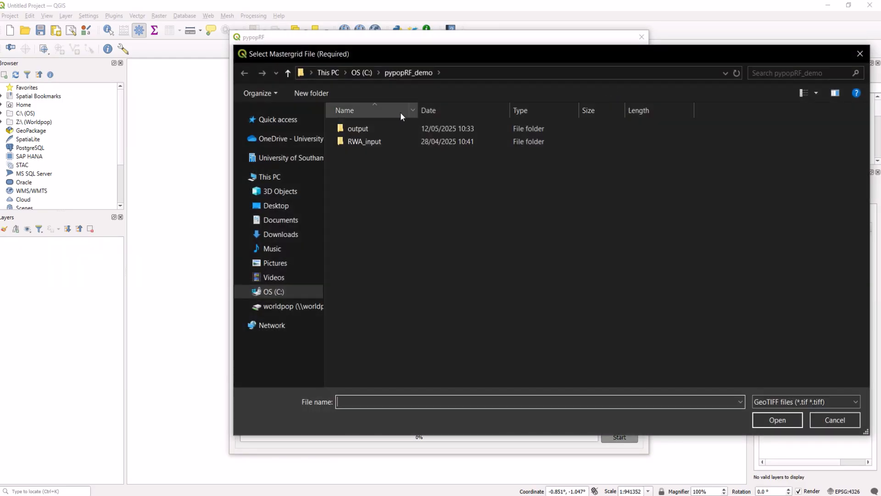
double_click(398, 140)
double_click(393, 128)
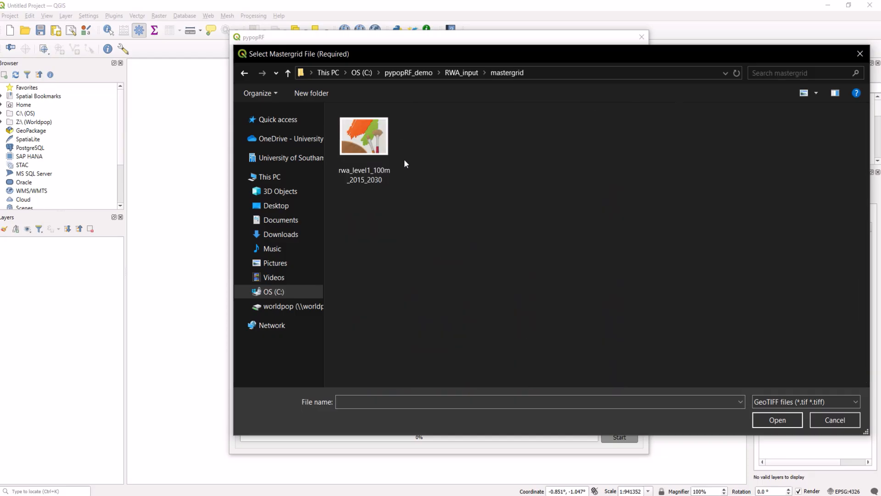
left_click(371, 170)
left_click(771, 420)
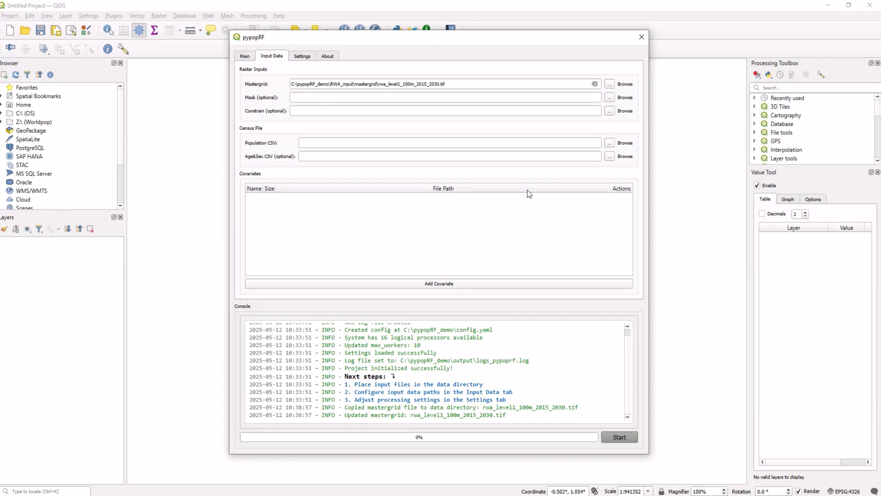
Step: Set the optional Mask raster to rwa_inland_water_pc75_BIN_100m_esa_2021_v1.tif from the water_mask folder inside RWA_input
left_click(609, 97)
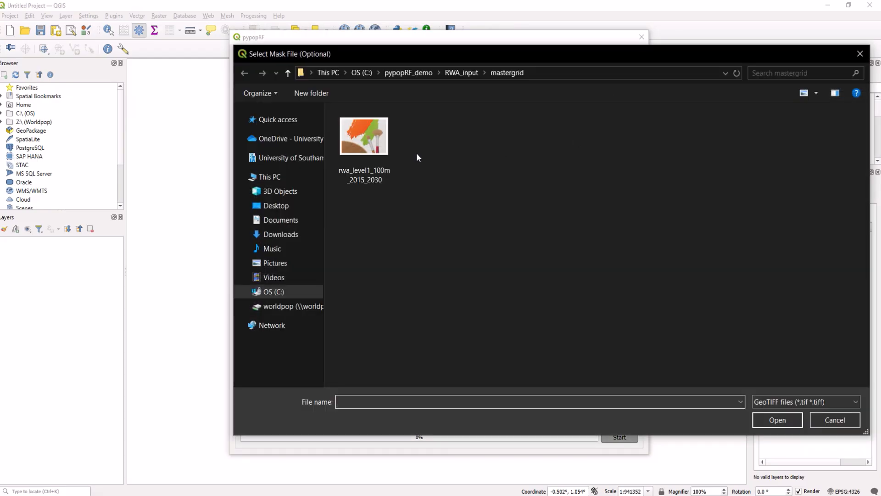
left_click(469, 75)
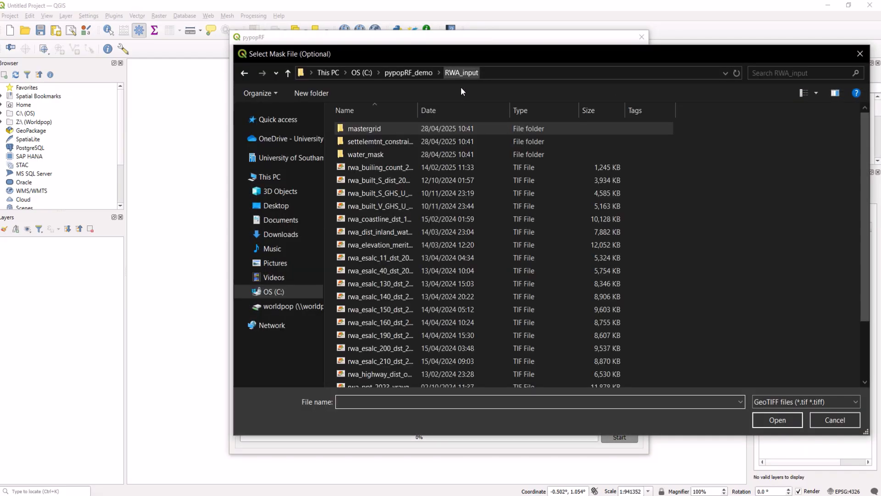
double_click(406, 155)
left_click(364, 135)
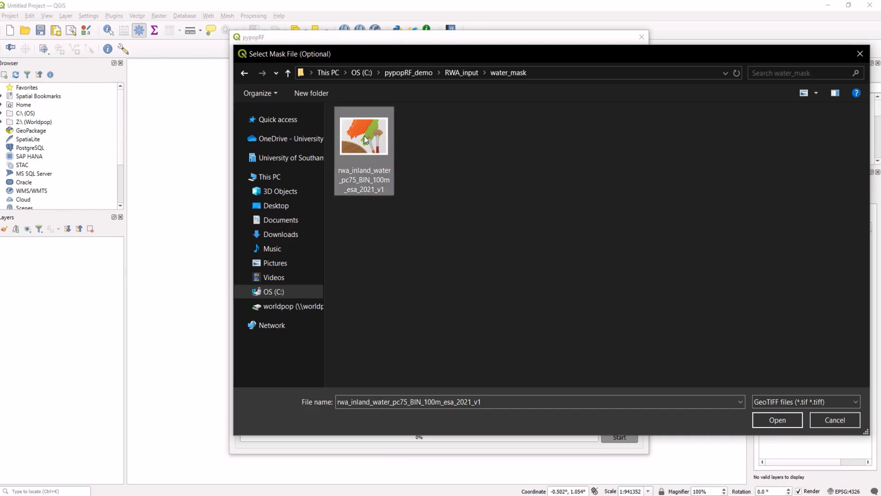
left_click(777, 418)
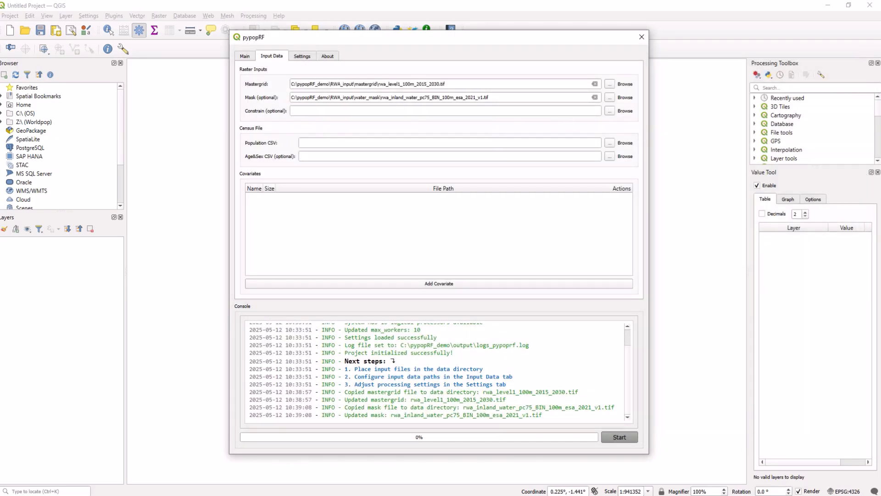
Step: Set the optional Constrain raster to rwa_built_binary_GHS_U_wFGW_100m_v1_2025.tif from the settelemtnt_constrained folder inside RWA_input
left_click(611, 113)
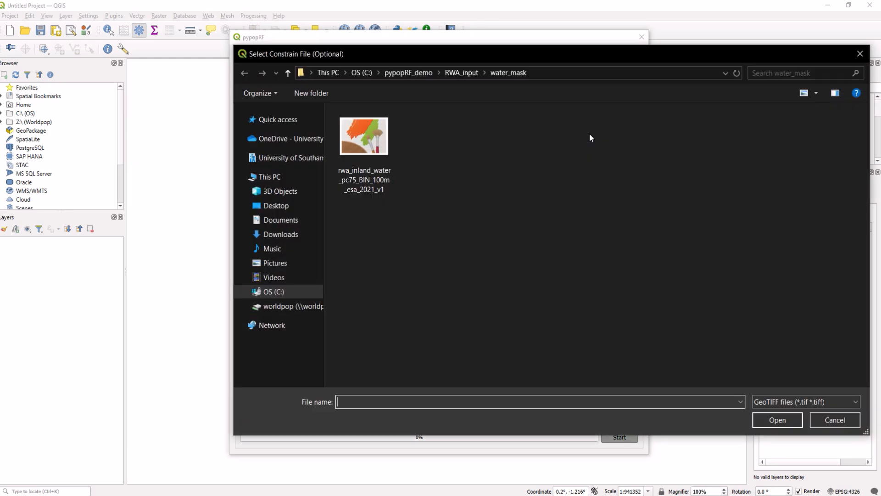
left_click(463, 73)
double_click(403, 140)
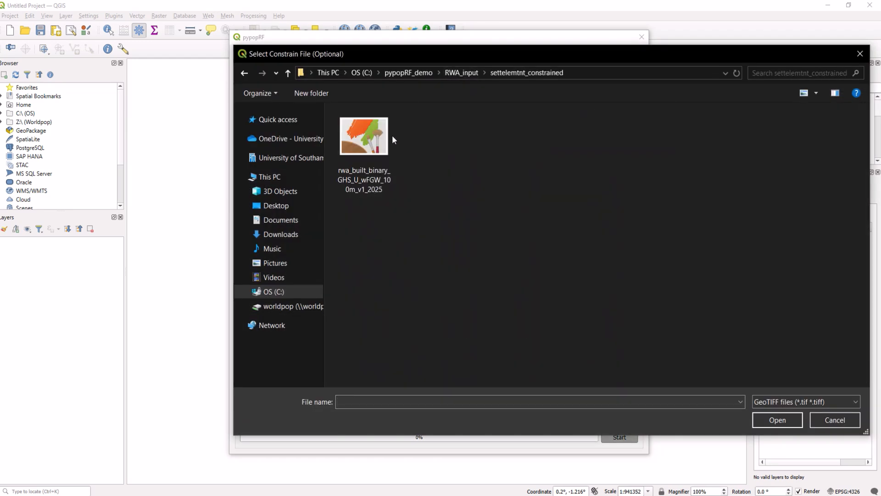
left_click(778, 419)
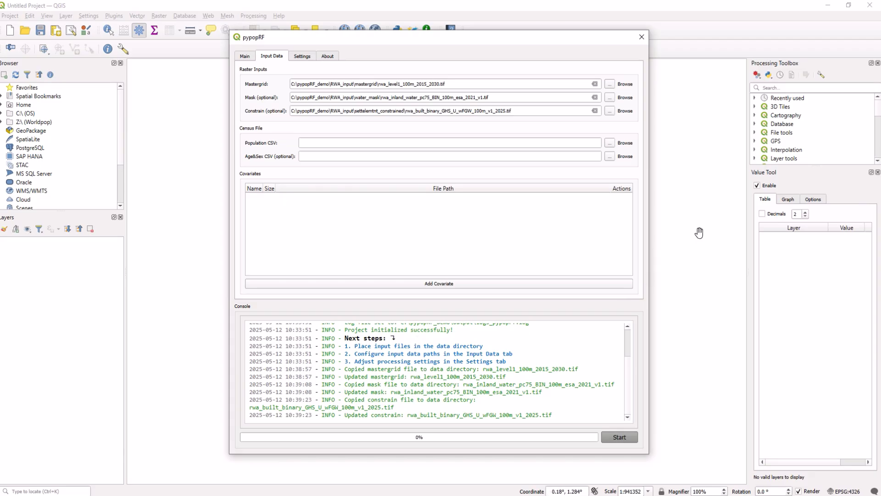
Step: Set the census inputs to RWA_2025_pop.csv for population and RWA_2025_agesex.csv for age and sex, both from RWA_input
left_click(609, 144)
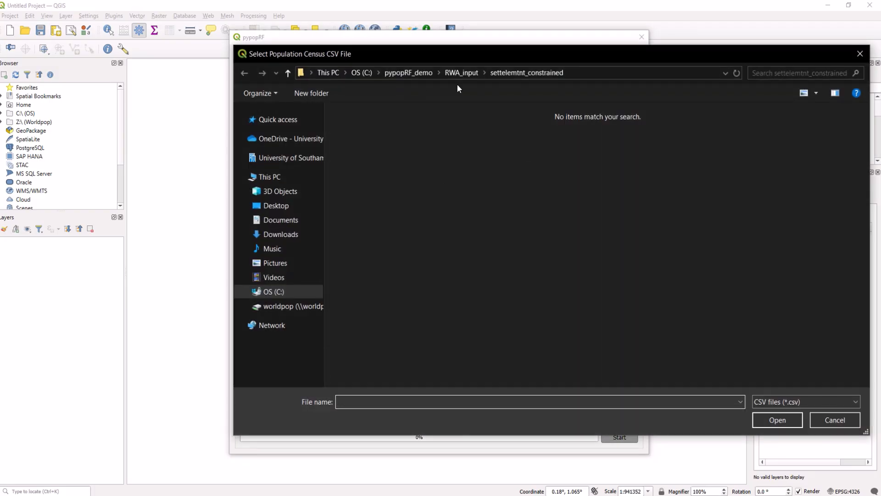
left_click(381, 179)
left_click(777, 420)
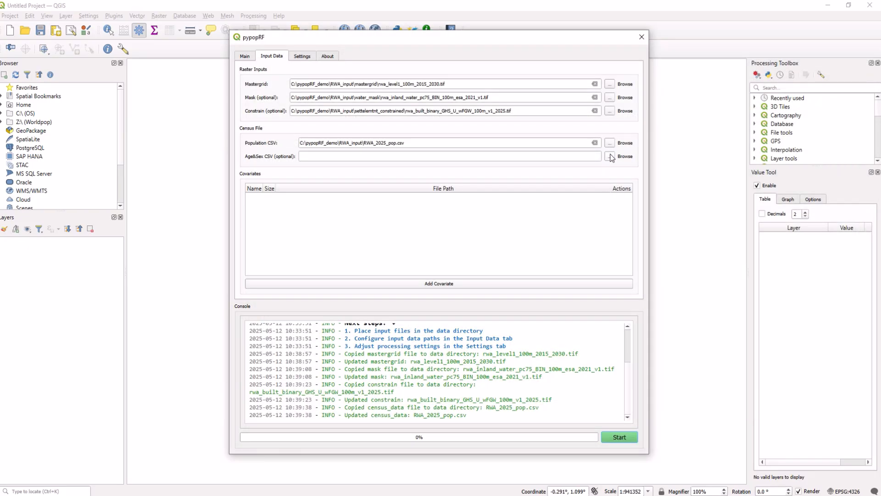
left_click(609, 157)
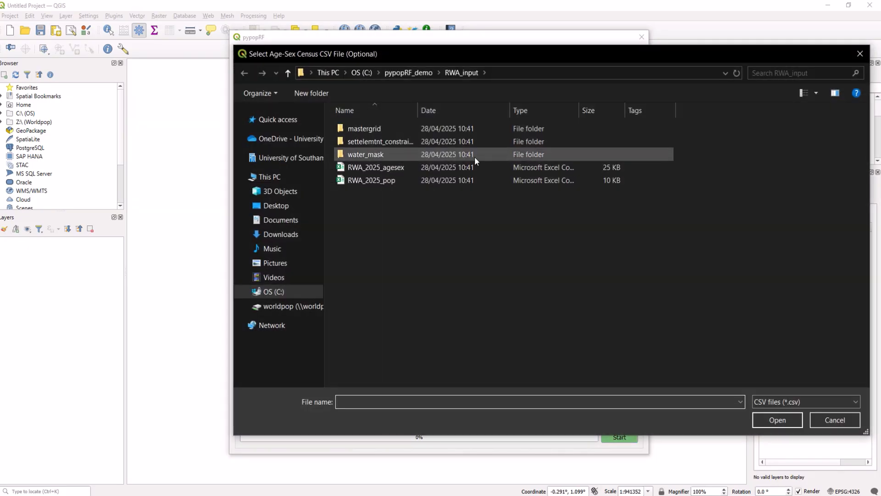
left_click(416, 167)
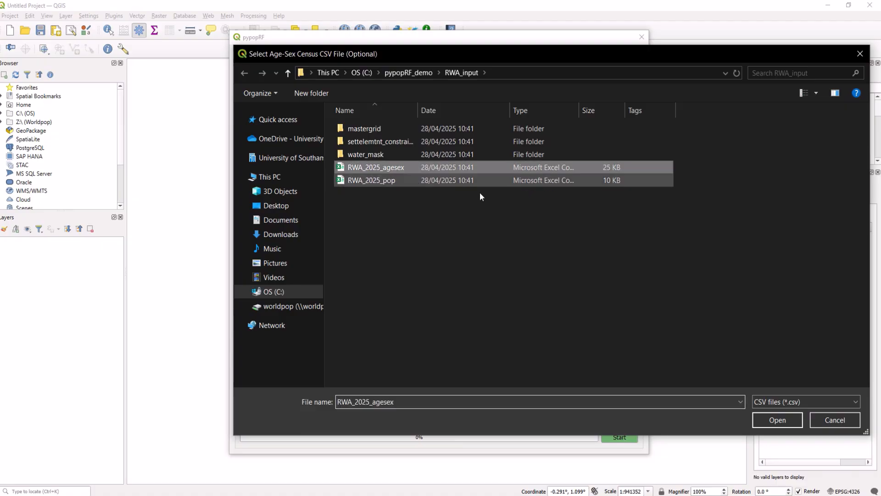
left_click(778, 419)
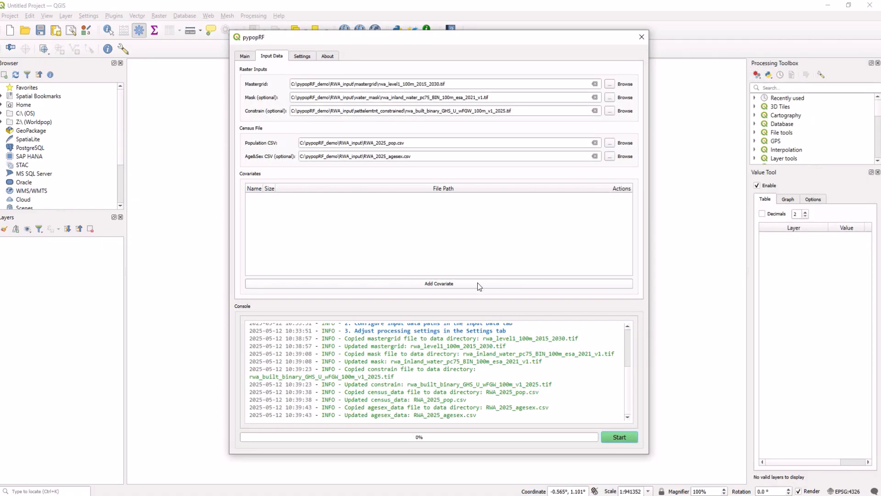
Step: Add the covariates rwa_built_S_GHS_U_wFGW_100m_v1_2025, rwa_coastline_dst_100m_v1, rwa_esalc_190_dst_2022_100m_v1 and rwa_viirs_fvf_2023_100m_v1 from RWA_input
left_click(433, 284)
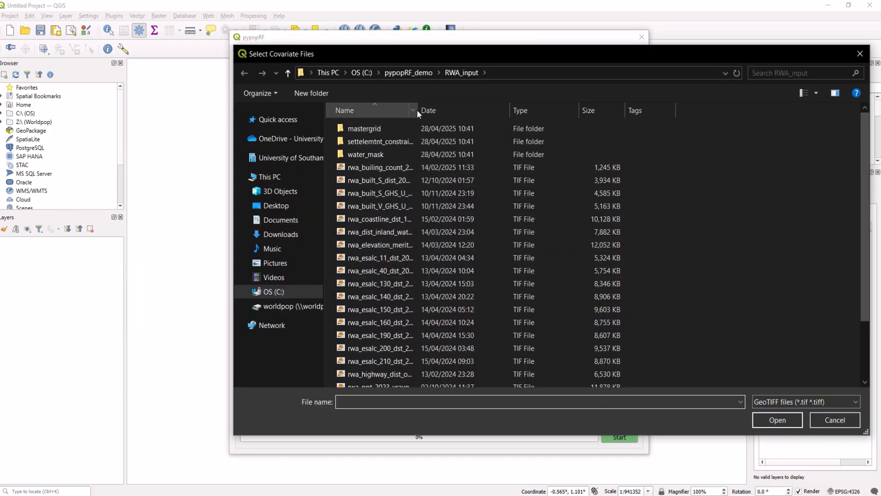
left_click_drag(417, 110, 538, 118)
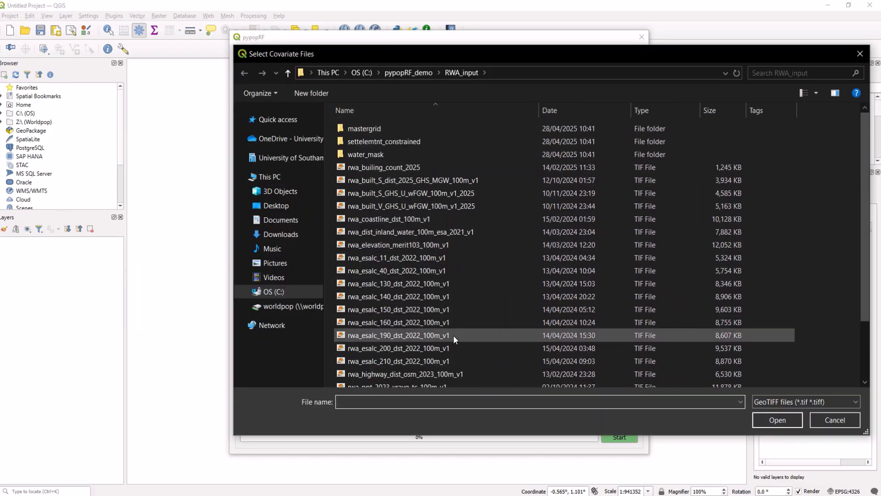
scroll(454, 335, "down", 1)
left_click_drag(861, 295, 851, 353)
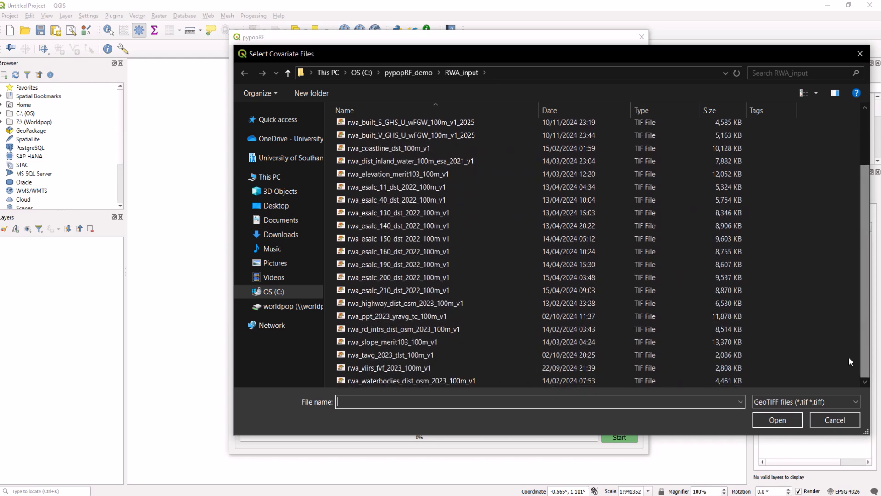
left_click(435, 368)
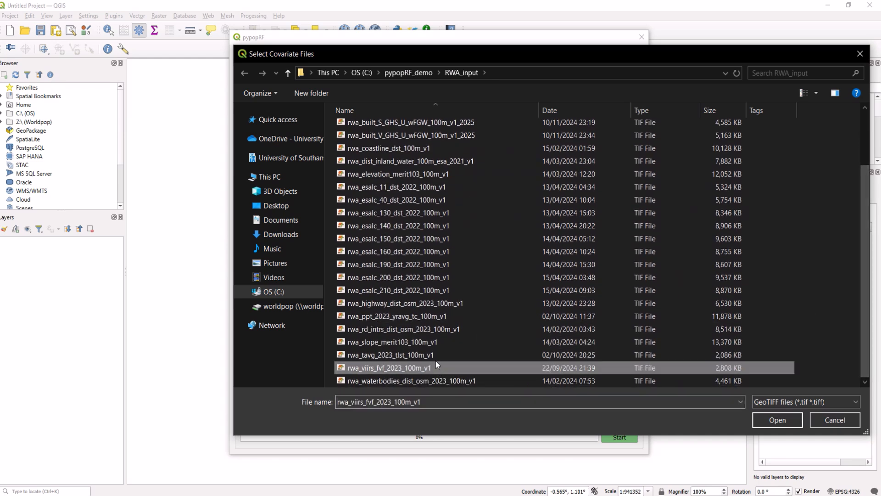
left_click(428, 264, "ctrl")
scroll(502, 266, "up", 1)
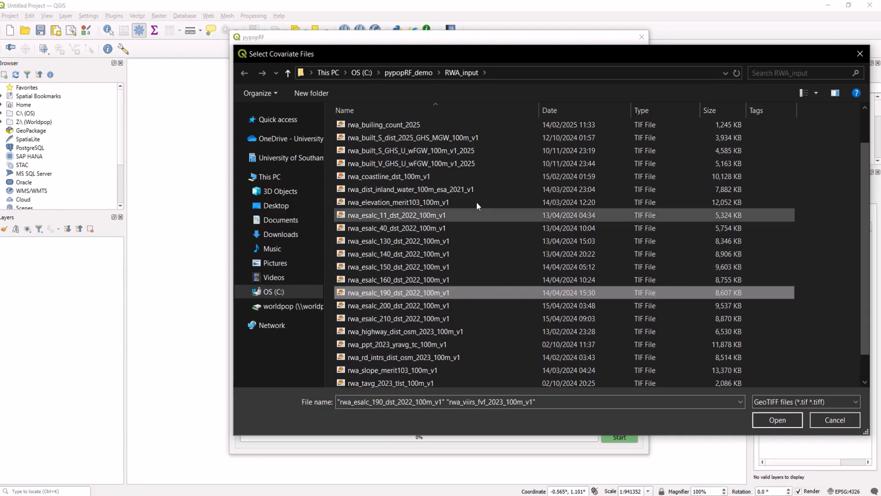
left_click(458, 177, "ctrl")
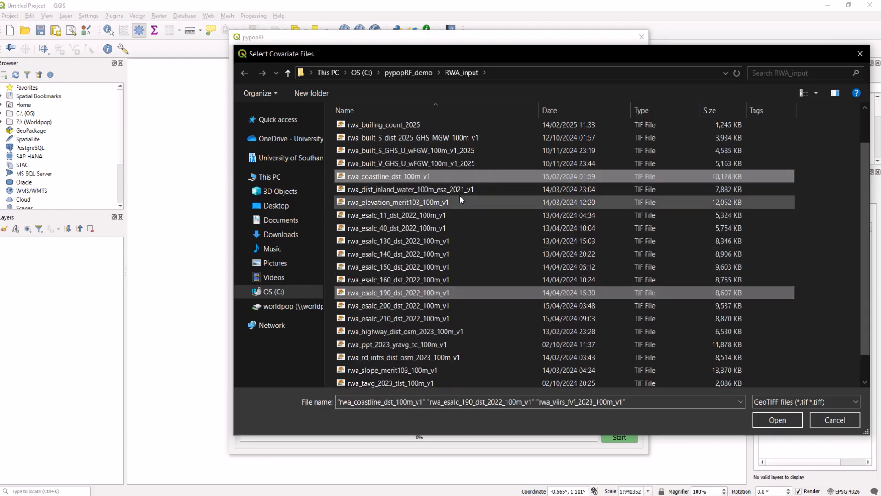
left_click(461, 153, "ctrl")
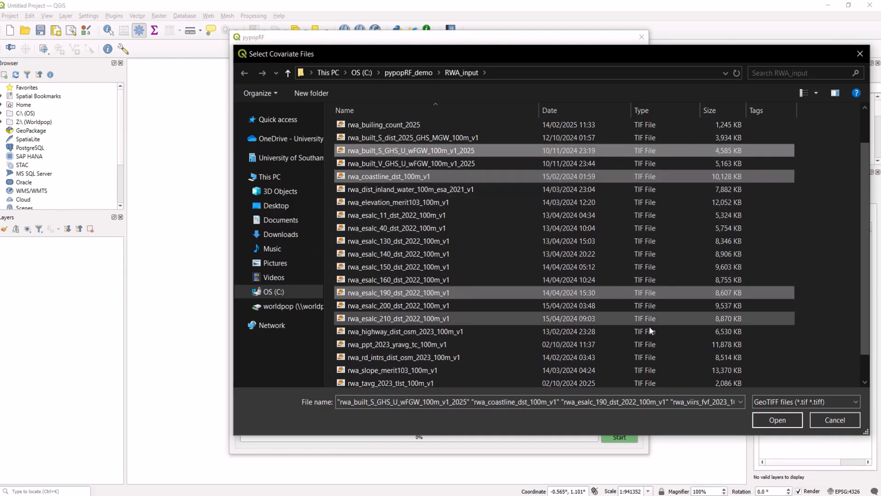
left_click(785, 420)
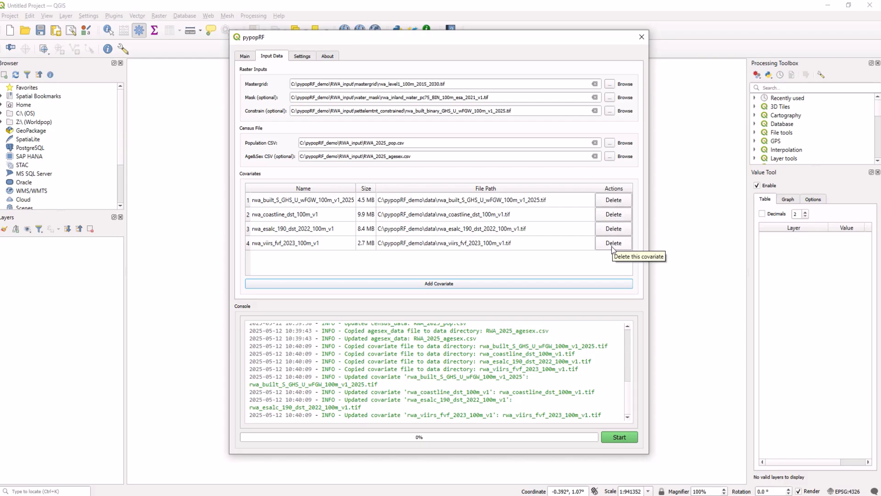
Step: Review the remaining next step in the console and examine the CPU core options and population CSV column settings
left_click(245, 56)
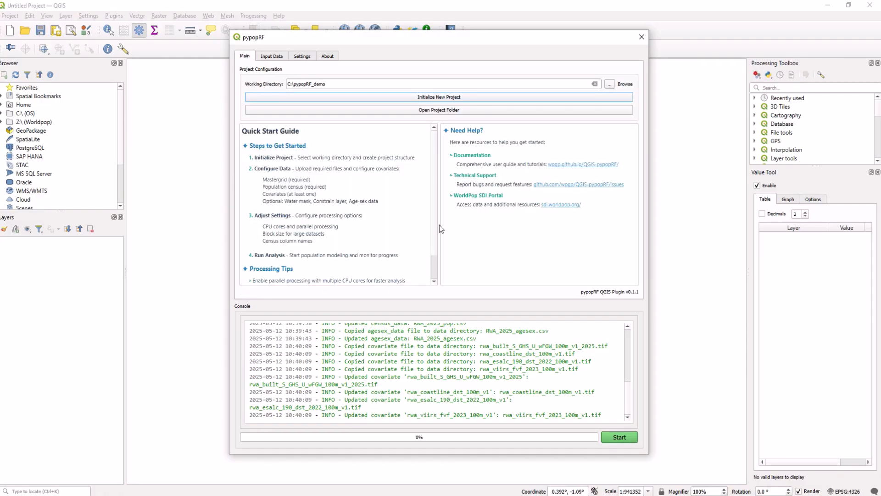
scroll(479, 356, "up", 5)
left_click_drag(506, 377, 352, 378)
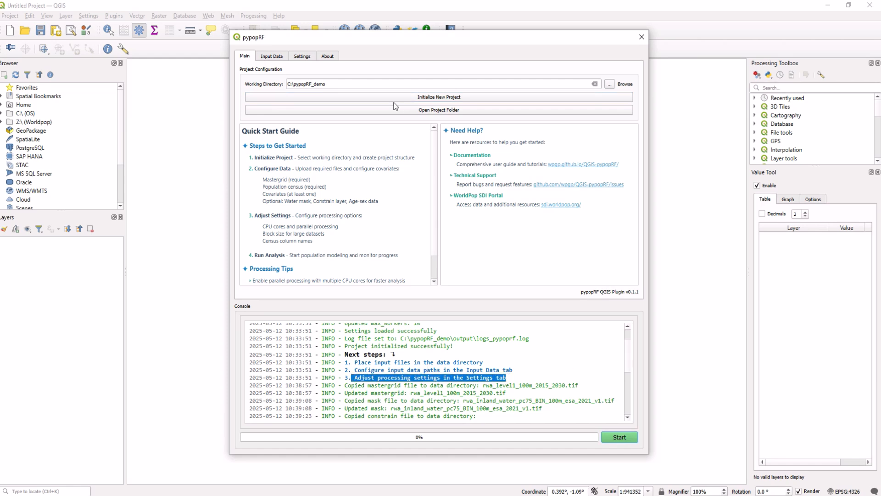
left_click(309, 58)
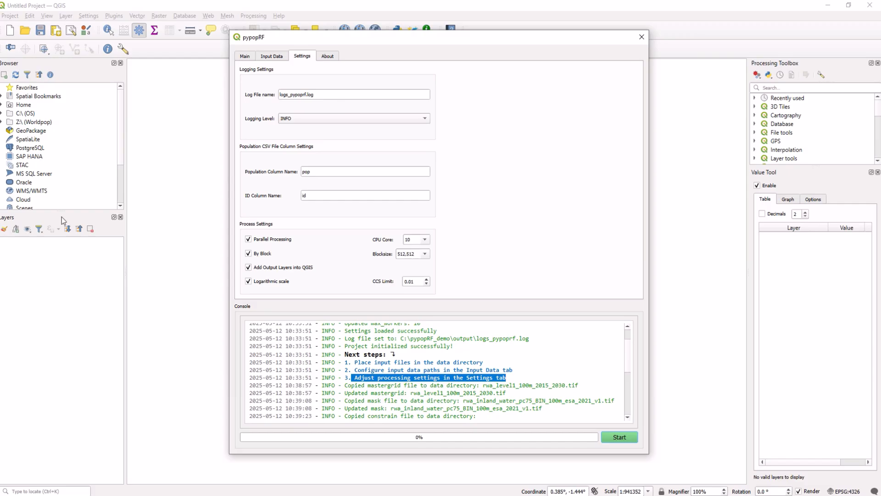
left_click(426, 240)
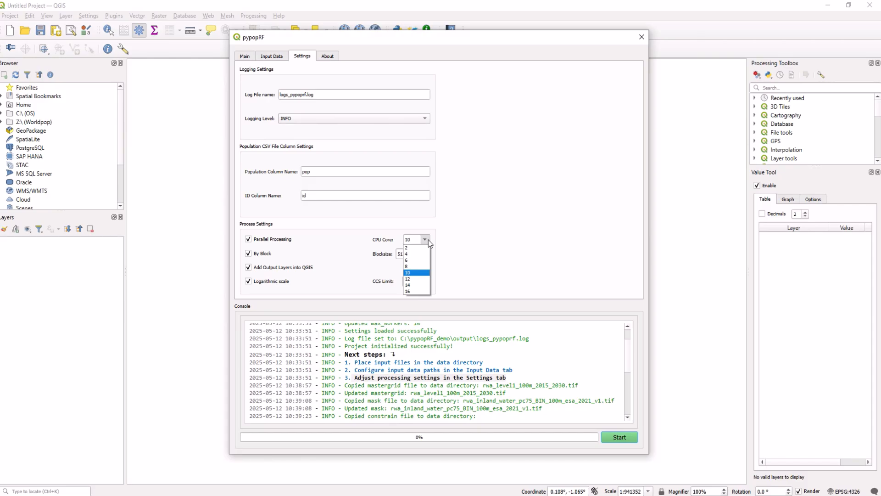
left_click(428, 239)
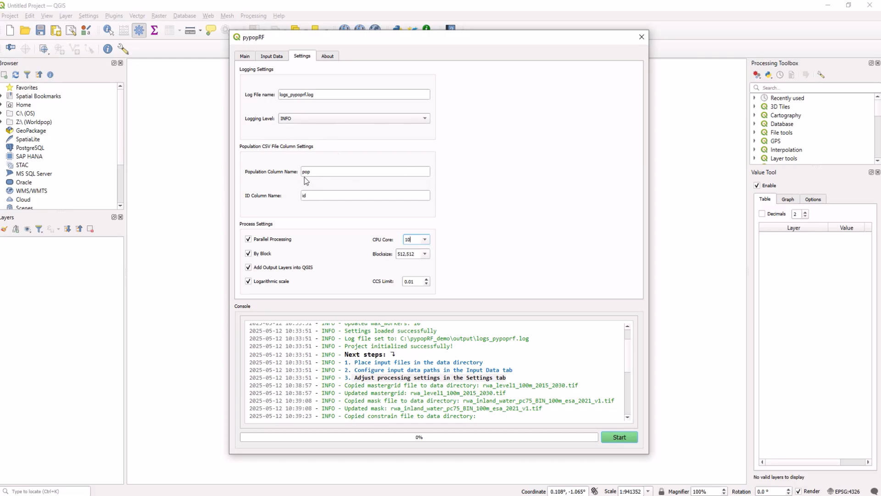
left_click_drag(316, 171, 298, 172)
left_click(323, 174)
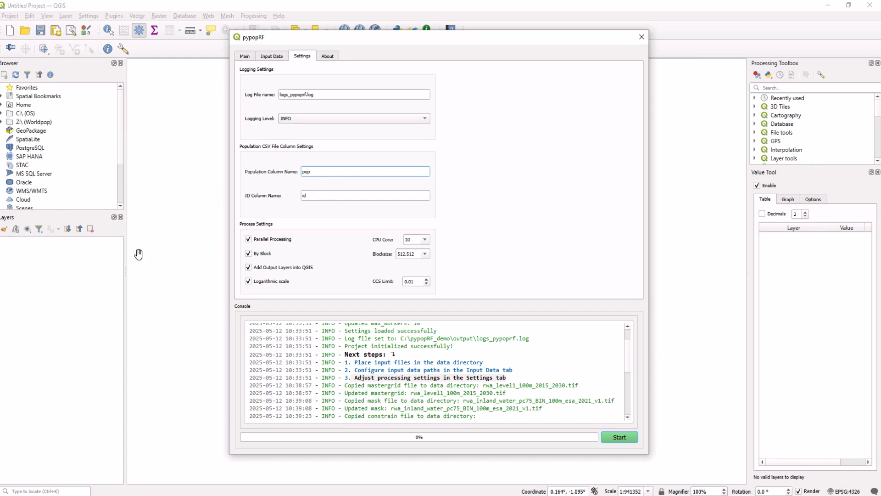
Step: Start the population modeling run and read the plugin's About information while it processes
left_click(620, 437)
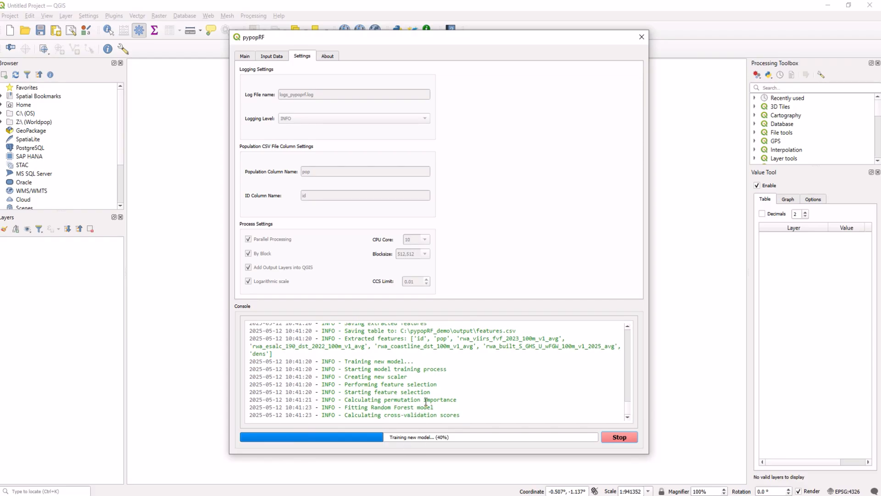
left_click(328, 56)
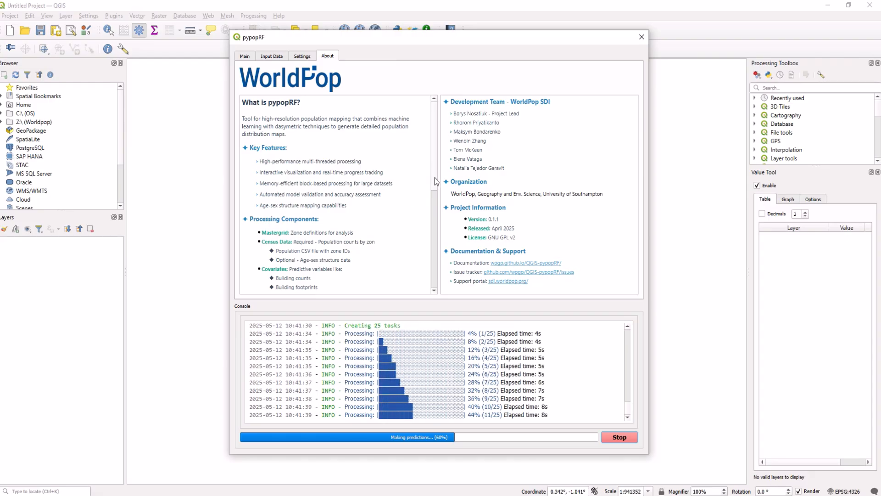
left_click_drag(434, 177, 428, 225)
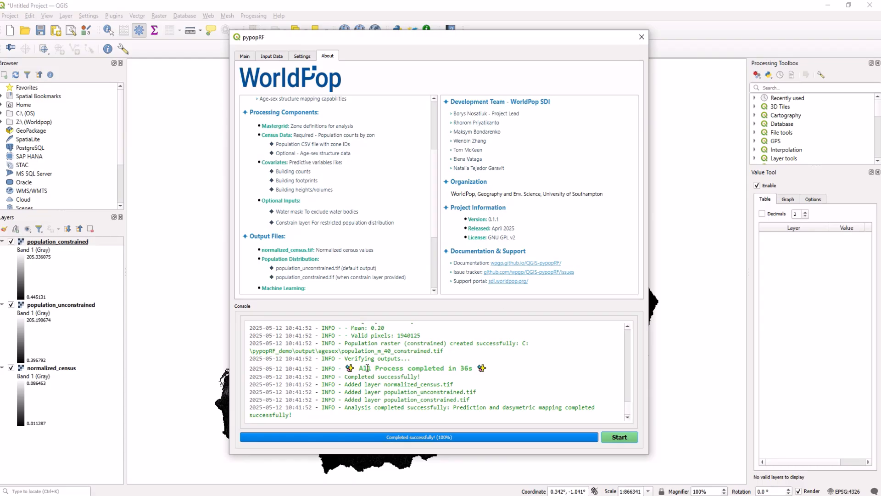
Step: Check the console log for the processing time and the output layers added, and close the pypopRF dialog
left_click_drag(361, 368, 467, 367)
left_click(483, 414)
left_click_drag(351, 384, 480, 399)
left_click(487, 398)
double_click(387, 385)
left_click(386, 388)
left_click(642, 38)
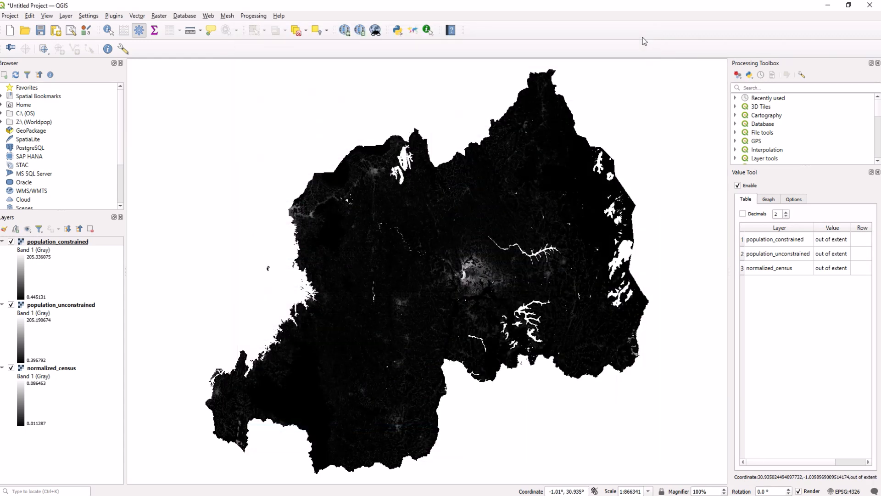
Step: Inspect the three output rasters one at a time, ending with population_constrained and population_unconstrained visible and normalized_census hidden
left_click(11, 304)
left_click(10, 241)
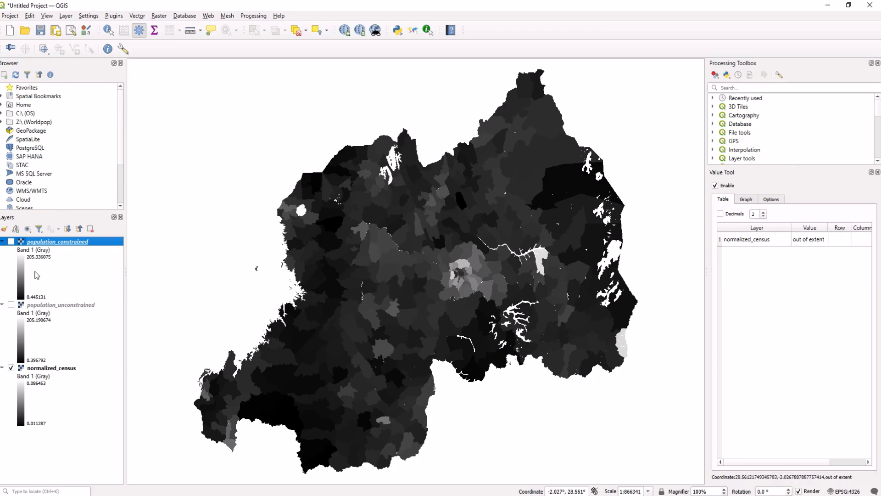
left_click(11, 368)
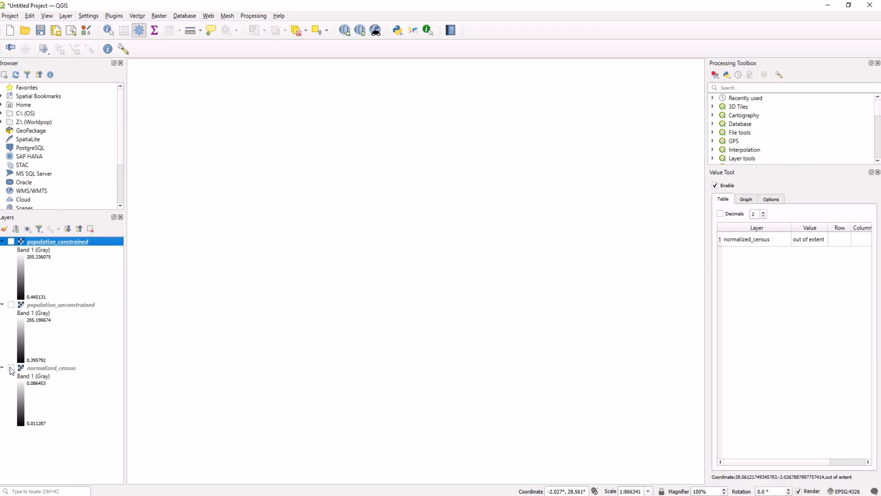
left_click(11, 305)
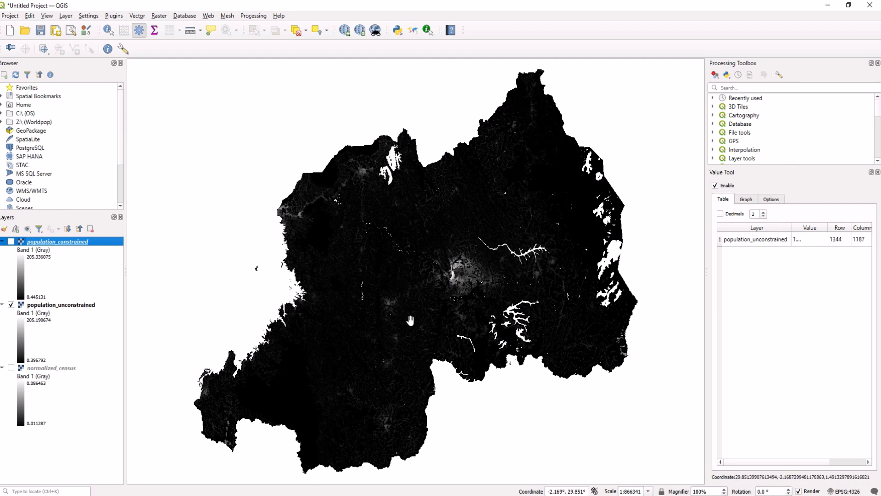
left_click(11, 305)
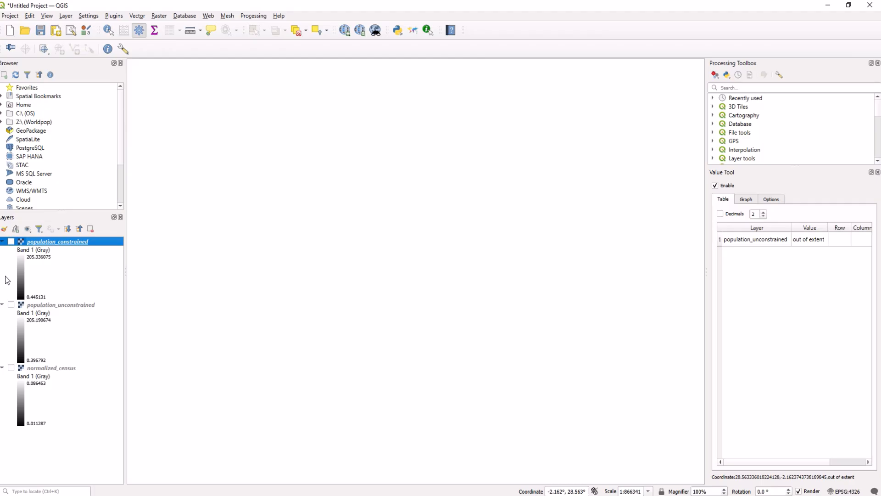
left_click(11, 242)
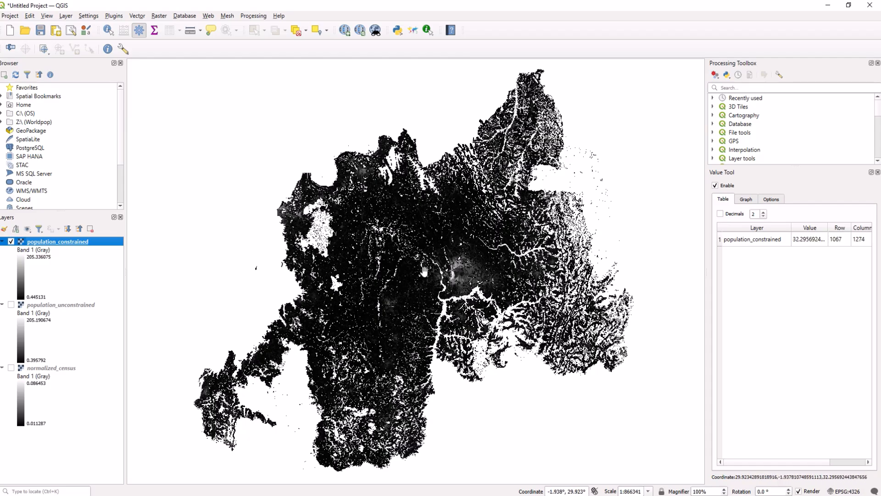
left_click(11, 305)
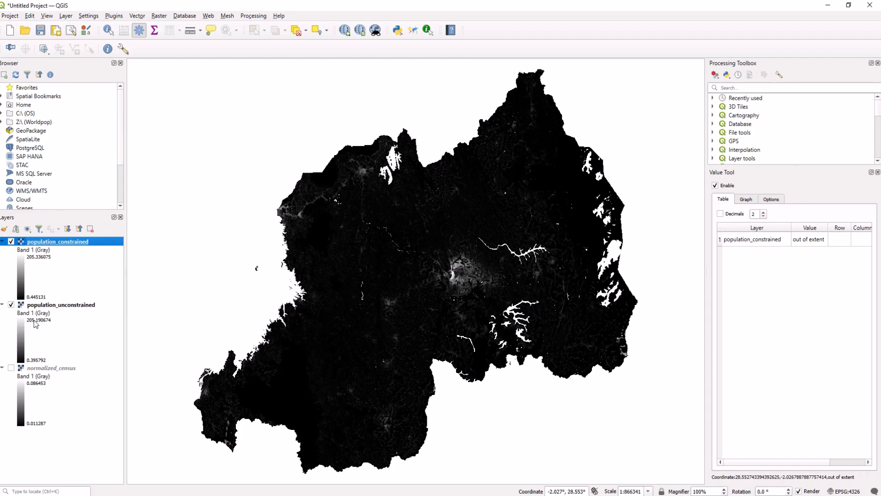
Step: Restyle the population_constrained layer as singleband pseudocolor with the purple-to-yellow color ramp and linear interpolation
double_click(22, 278)
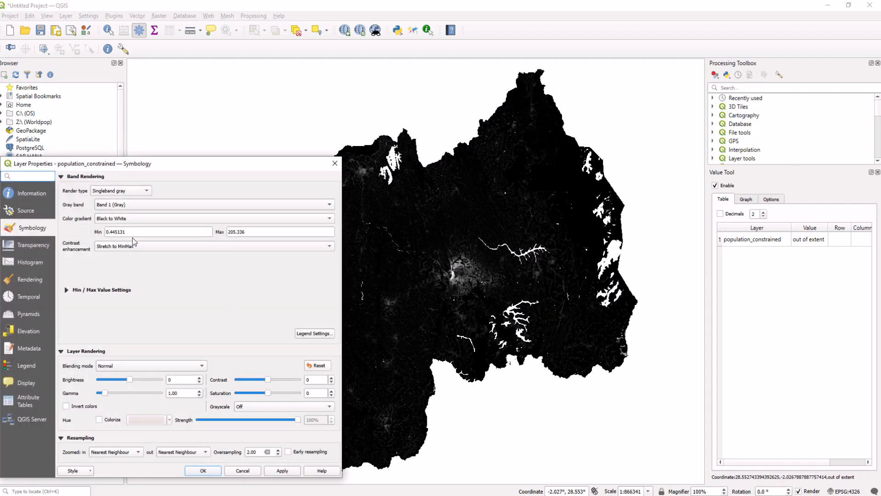
left_click(130, 194)
left_click(132, 202)
scroll(160, 287, "down", 1)
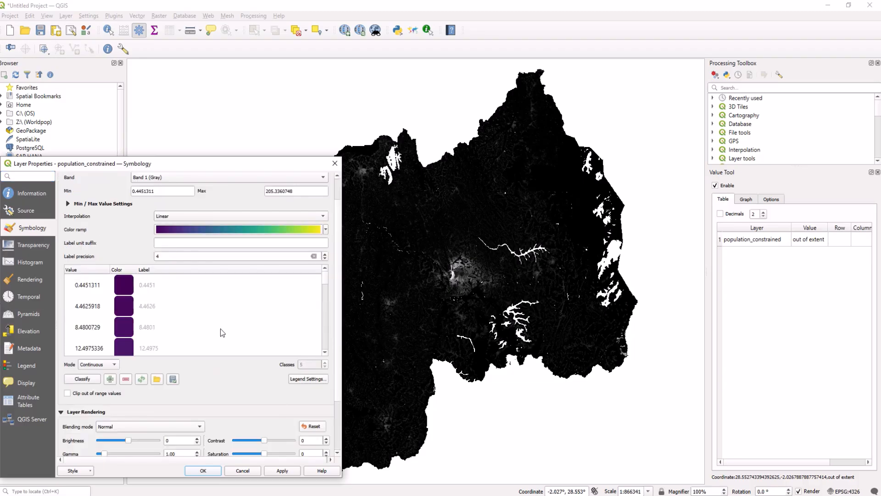
left_click(282, 471)
left_click(202, 470)
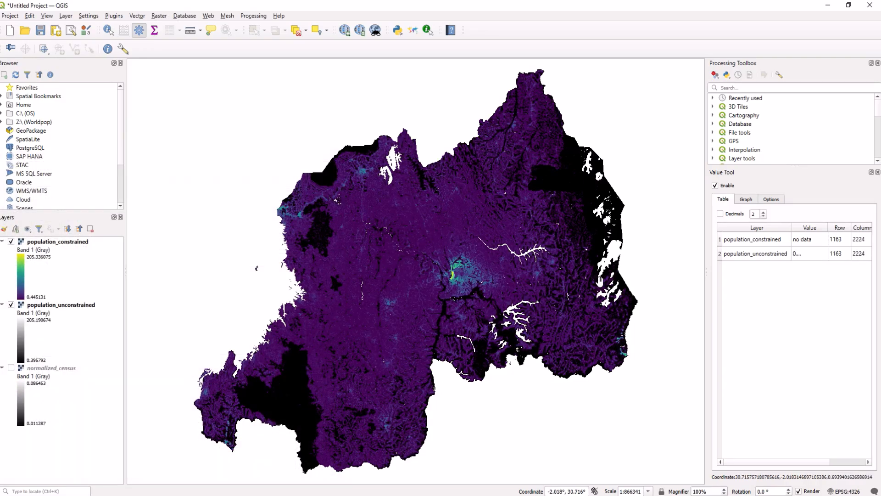